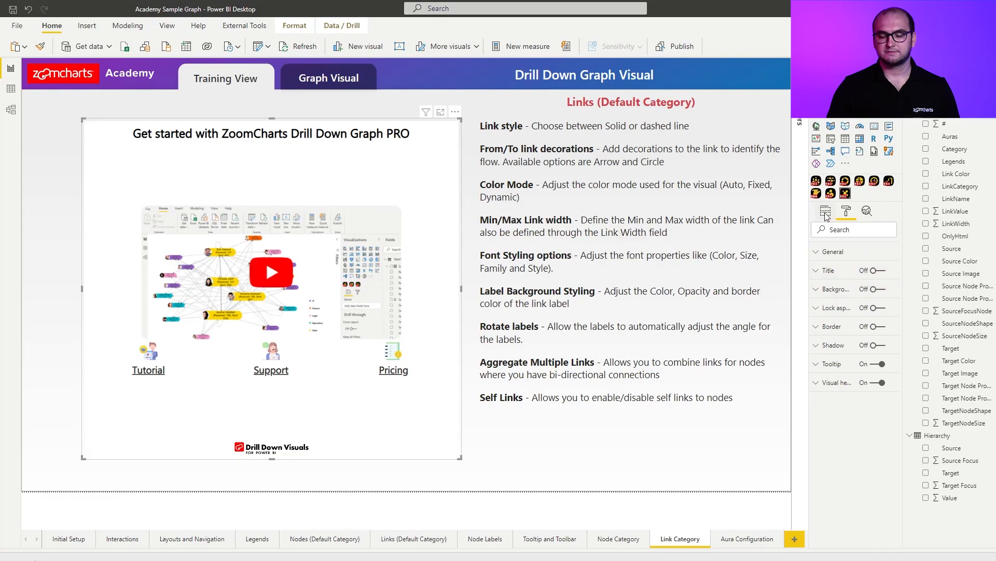
Build the graph with the Source, Target and # fields, and assign LinkCategory as the link category class
{"action": "left_click", "coordinate": [826, 213]}
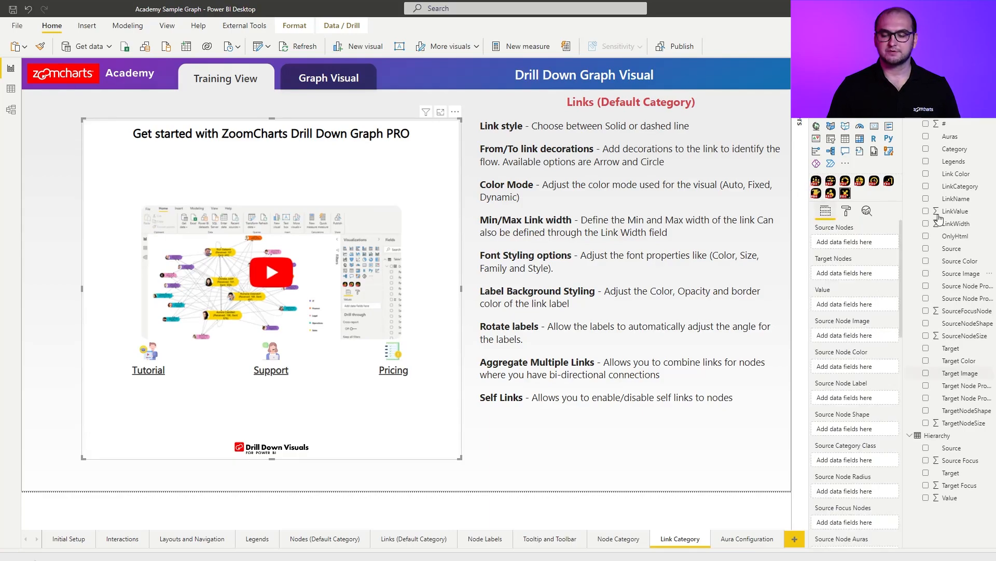
{"action": "left_click", "coordinate": [926, 249]}
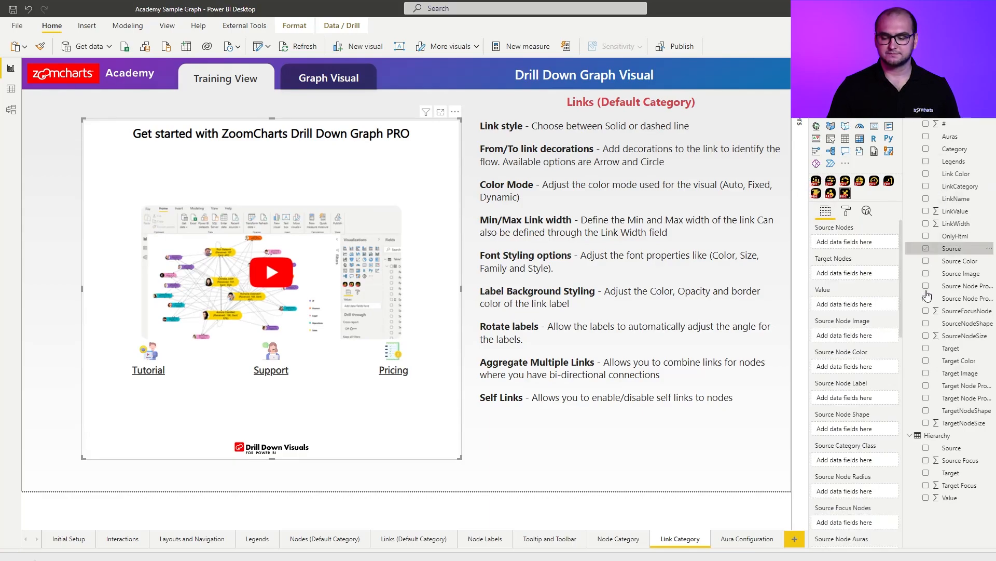
{"action": "left_click", "coordinate": [925, 348]}
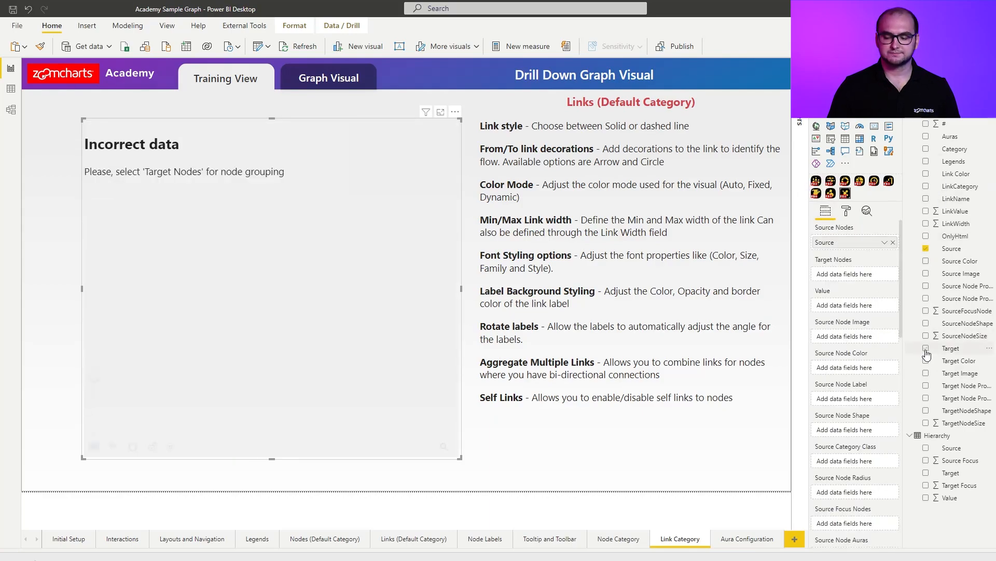
{"action": "left_click", "coordinate": [926, 124]}
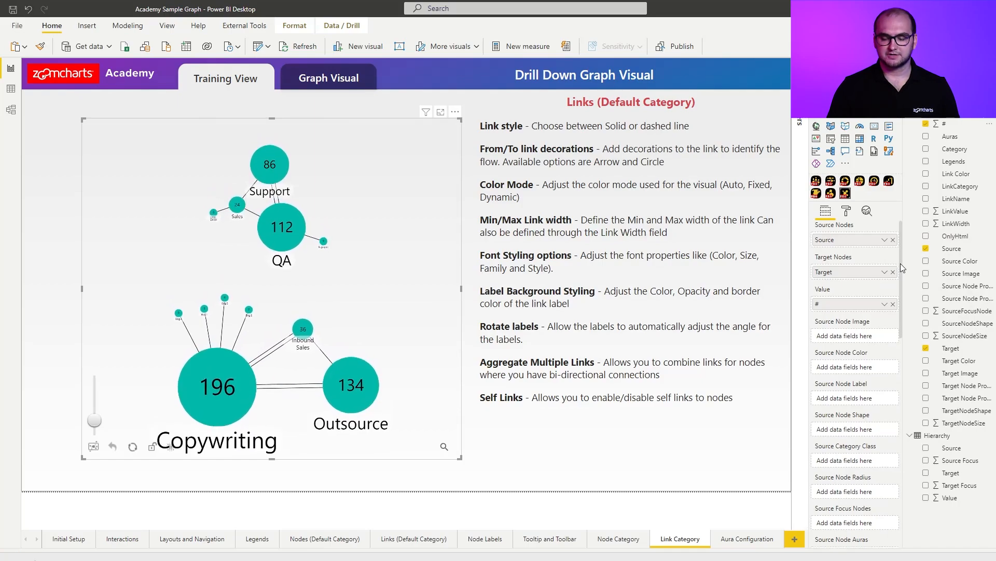
{"action": "left_click_drag", "start_coordinate": [901, 263], "coordinate": [898, 446]}
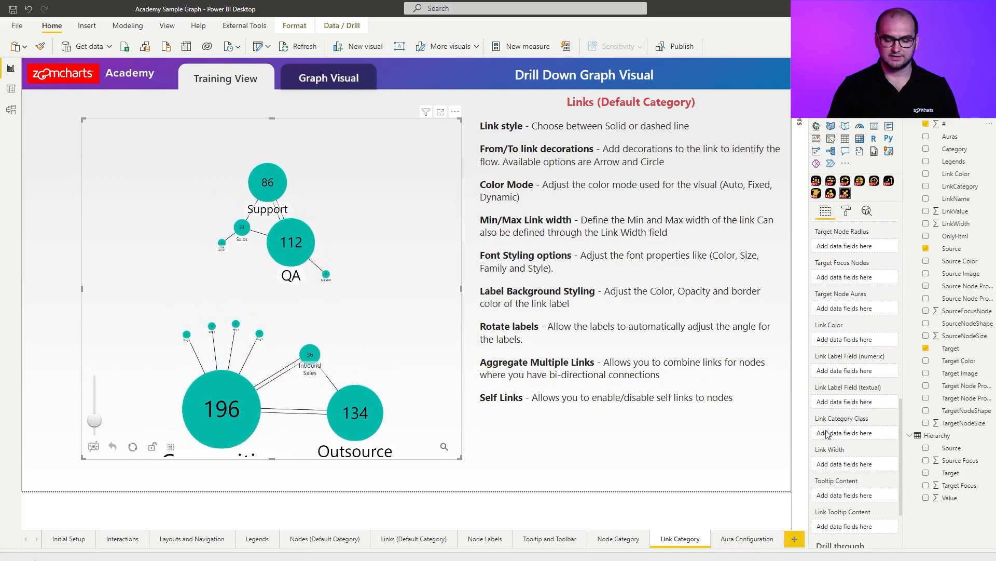
{"action": "left_click_drag", "start_coordinate": [958, 188], "coordinate": [853, 439]}
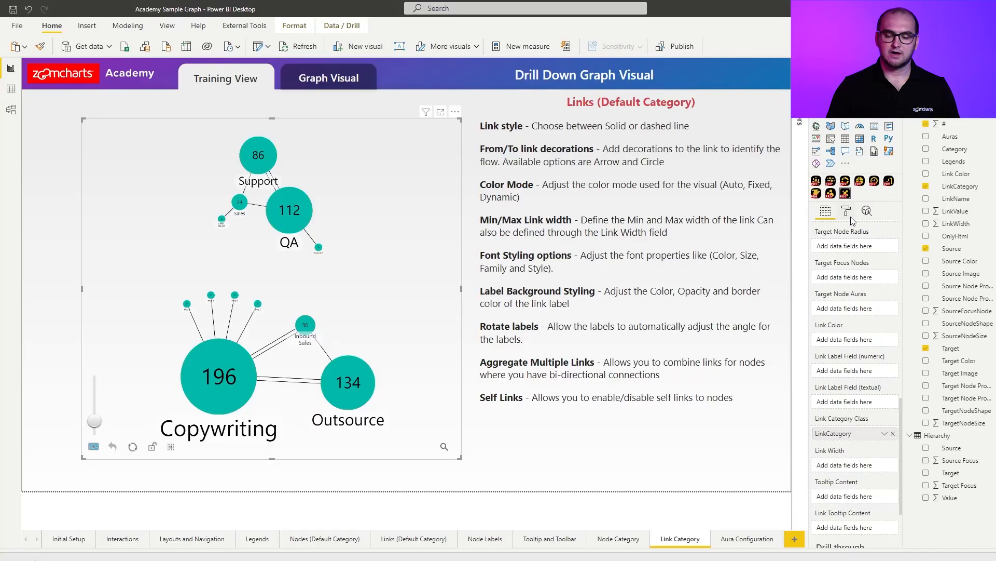
Enable formatting for the first link category of the graph and make its links dashed
{"action": "left_click", "coordinate": [847, 211]}
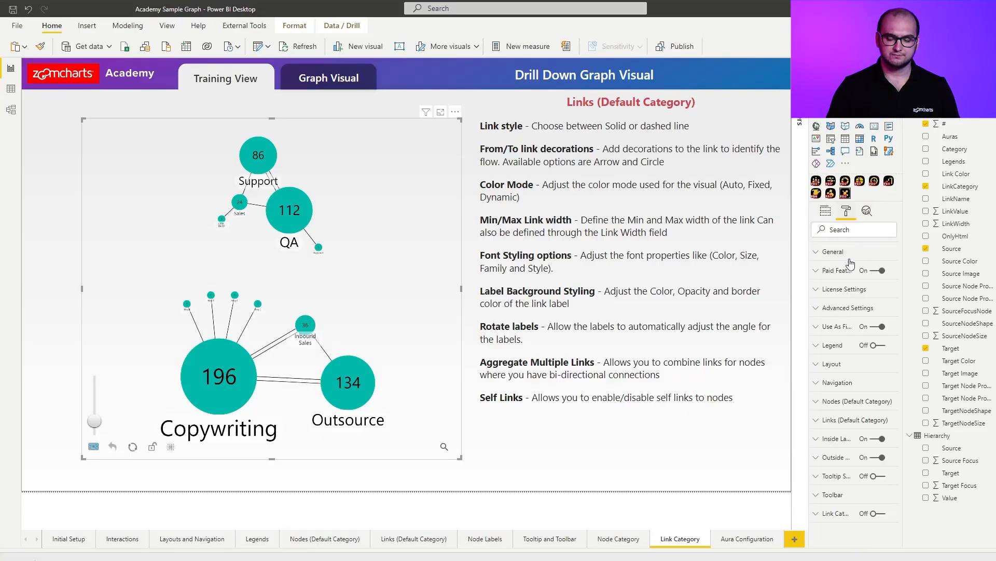
{"action": "scroll", "coordinate": [853, 294], "scroll_direction": "down", "scroll_amount": 2}
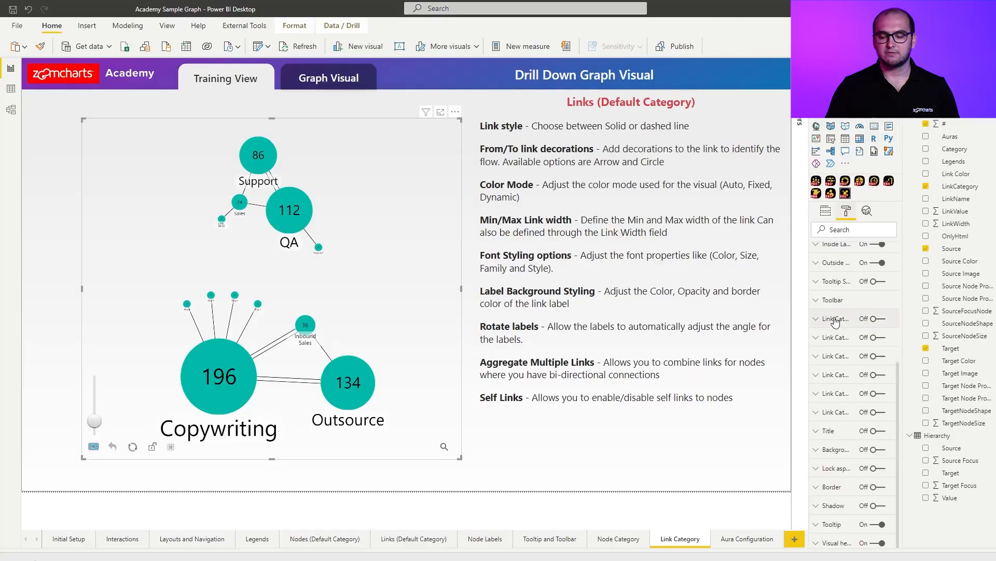
{"action": "left_click", "coordinate": [835, 321]}
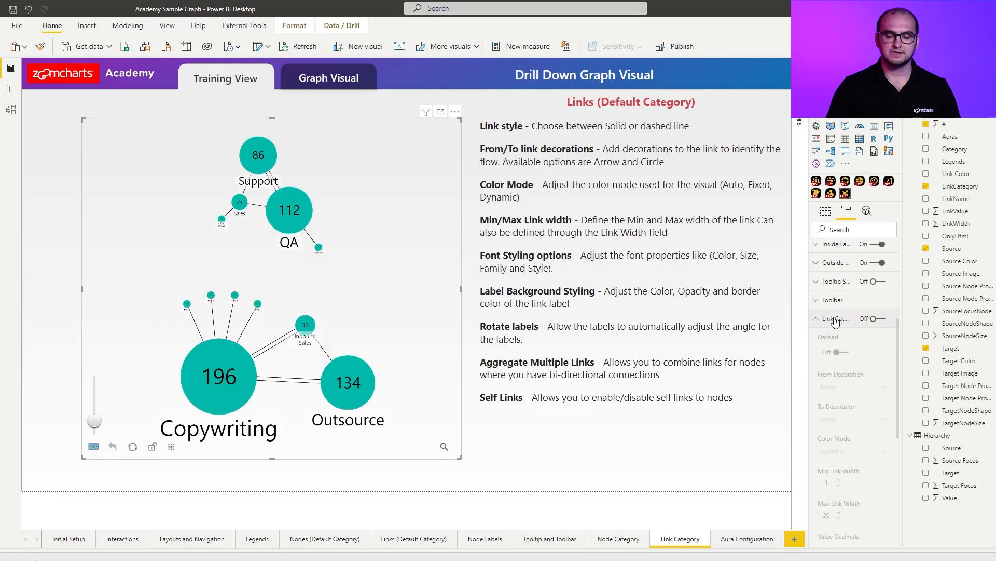
{"action": "left_click", "coordinate": [882, 319]}
{"action": "scroll", "coordinate": [880, 357], "scroll_direction": "down", "scroll_amount": 1}
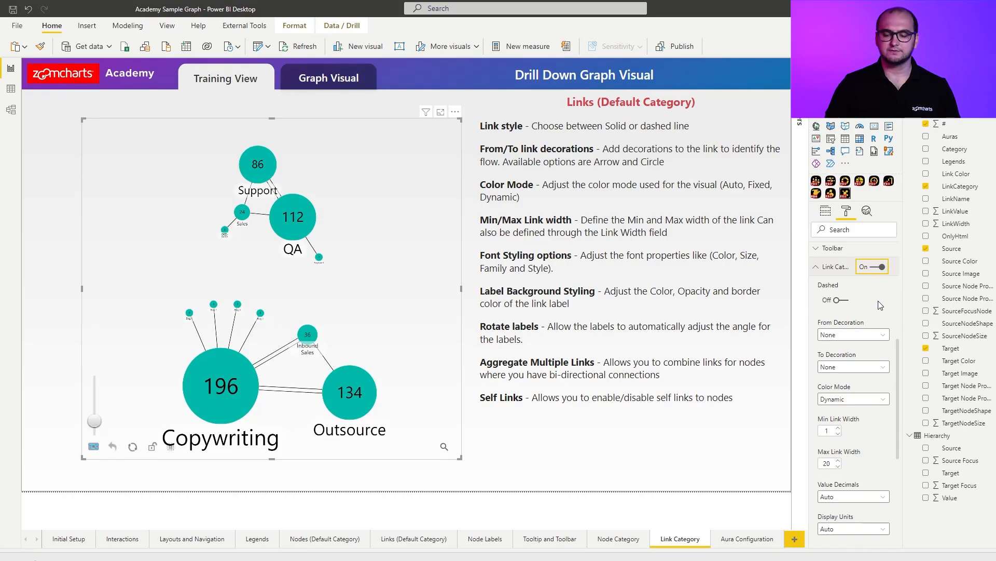
{"action": "left_click", "coordinate": [844, 301]}
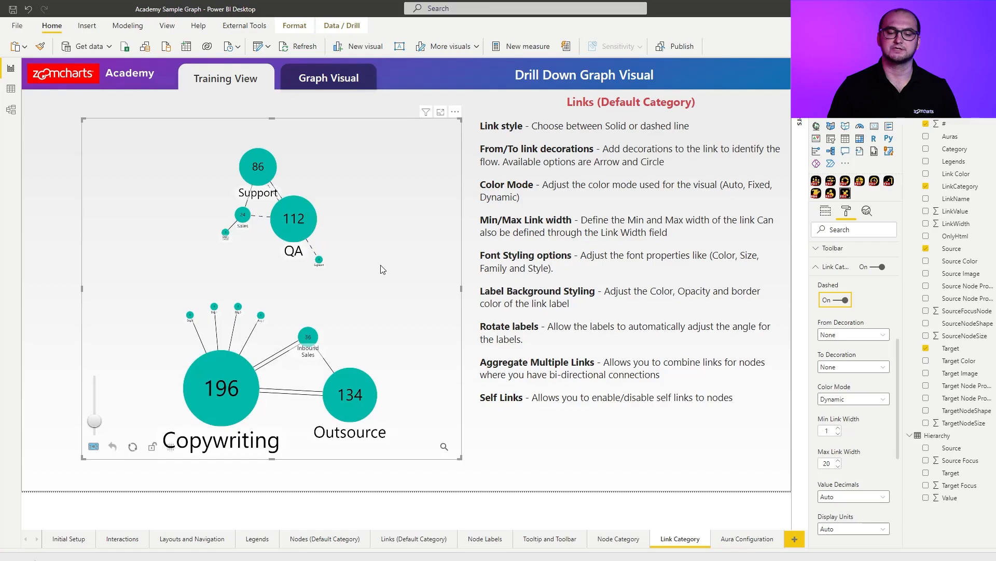
Set the first link category's From Decoration to Circle and its To Decoration to Arrow
{"action": "left_click", "coordinate": [873, 334]}
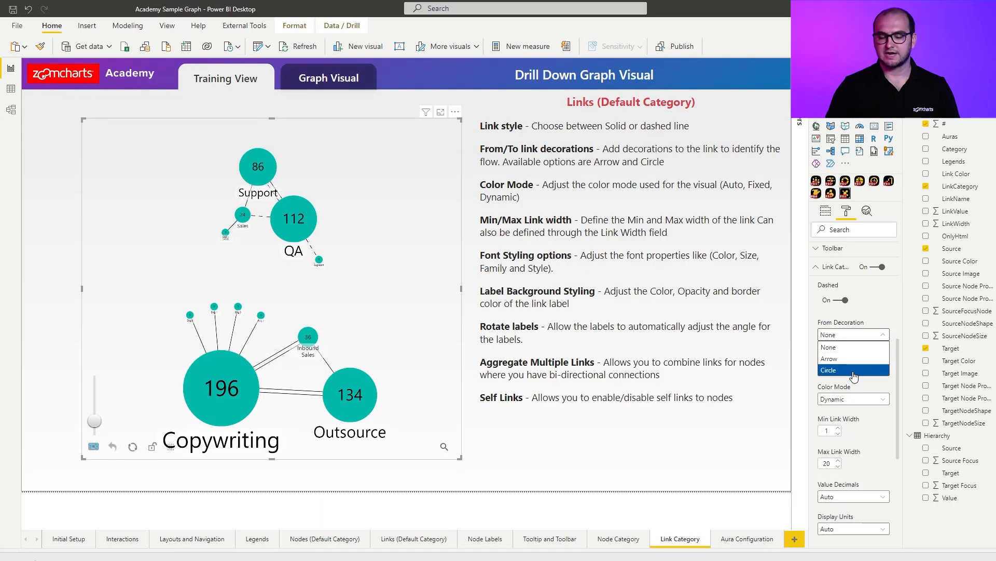
{"action": "left_click", "coordinate": [831, 369]}
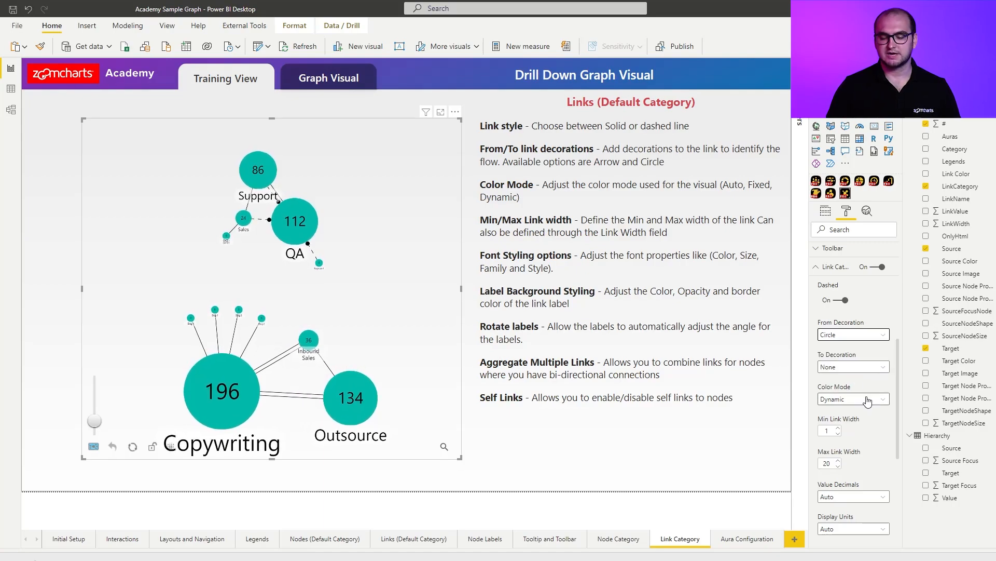
{"action": "left_click", "coordinate": [855, 367]}
{"action": "left_click", "coordinate": [855, 391]}
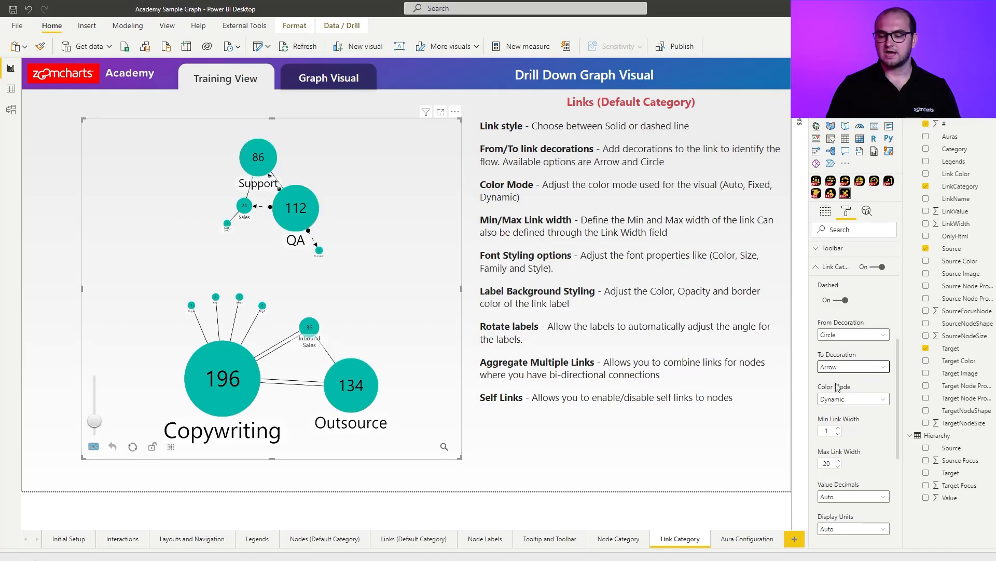
Set the first link category's color mode to Fixed with the pink theme color #FA009B as link color
{"action": "scroll", "coordinate": [870, 388], "scroll_direction": "down", "scroll_amount": 1}
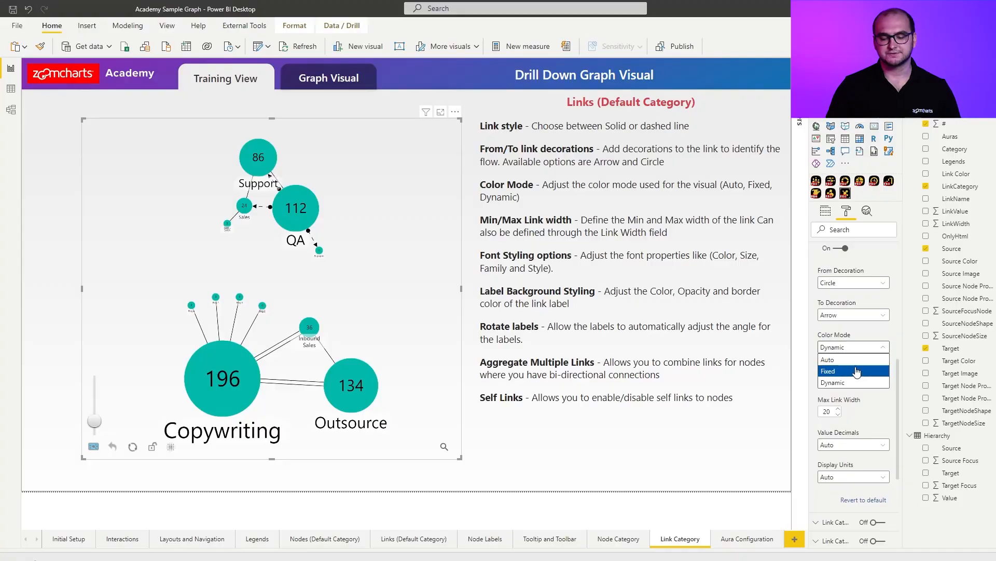
{"action": "left_click", "coordinate": [853, 370]}
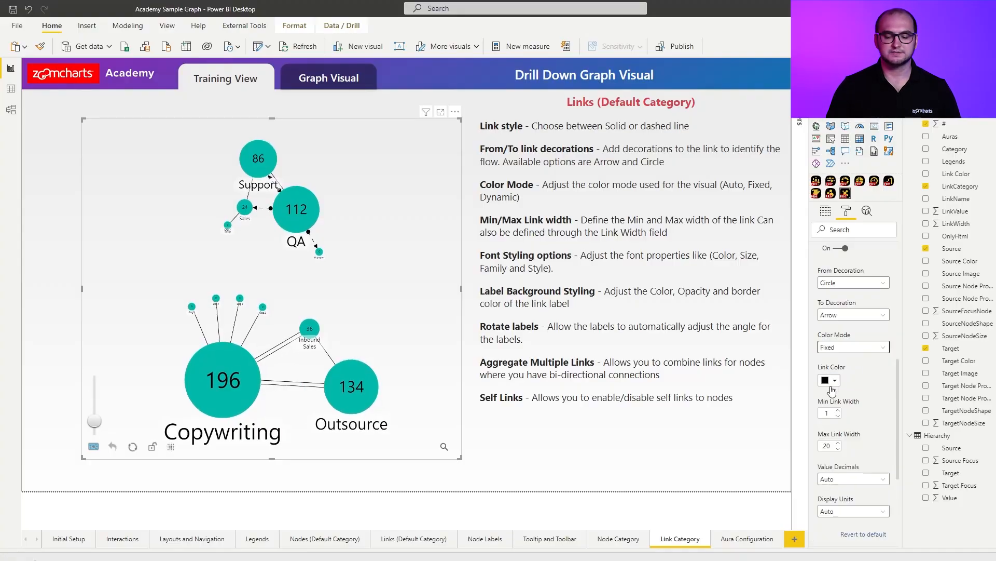
{"action": "left_click", "coordinate": [831, 380]}
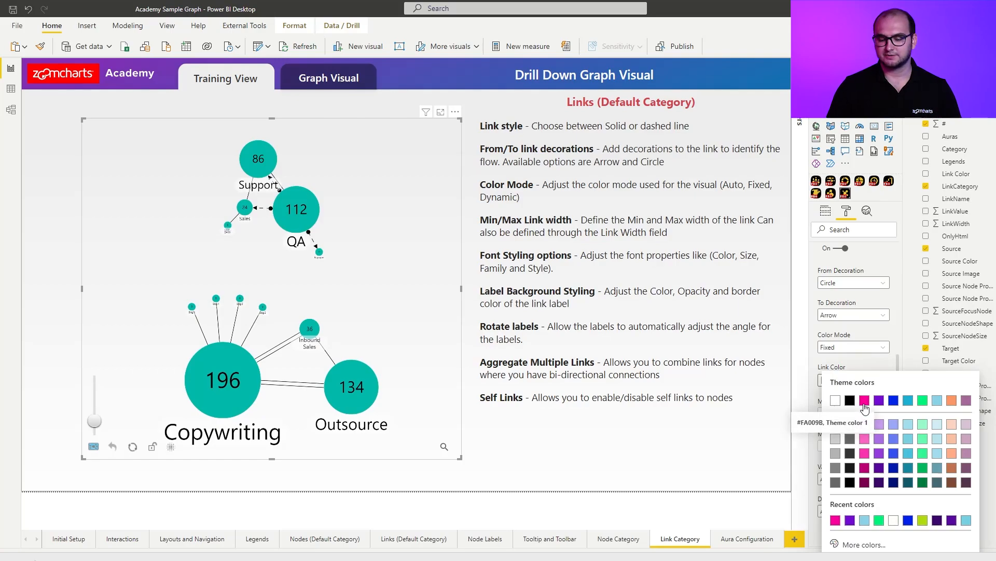
{"action": "left_click", "coordinate": [864, 400]}
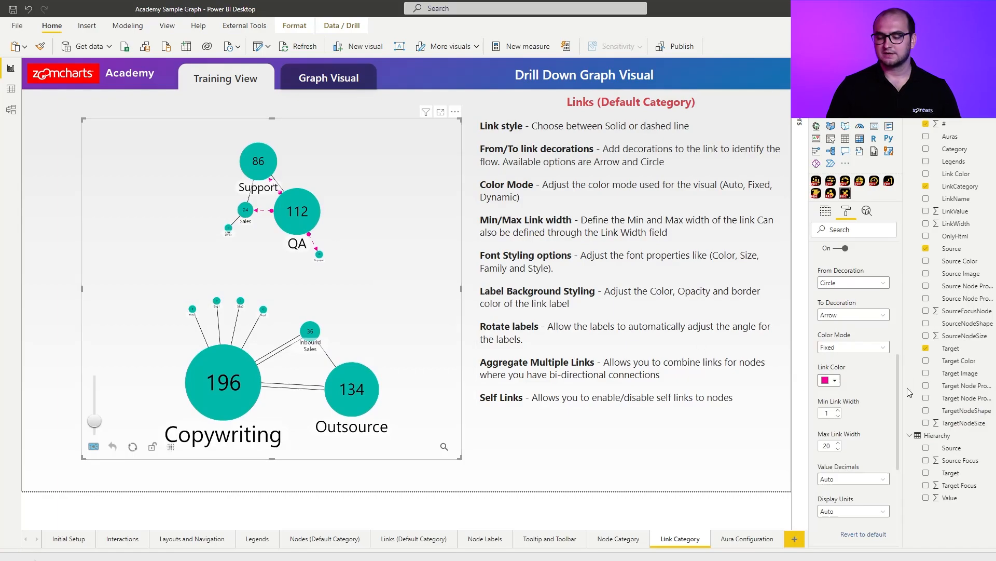
Set the minimum link width of the first link category to 5
{"action": "scroll", "coordinate": [876, 385], "scroll_direction": "down", "scroll_amount": 2}
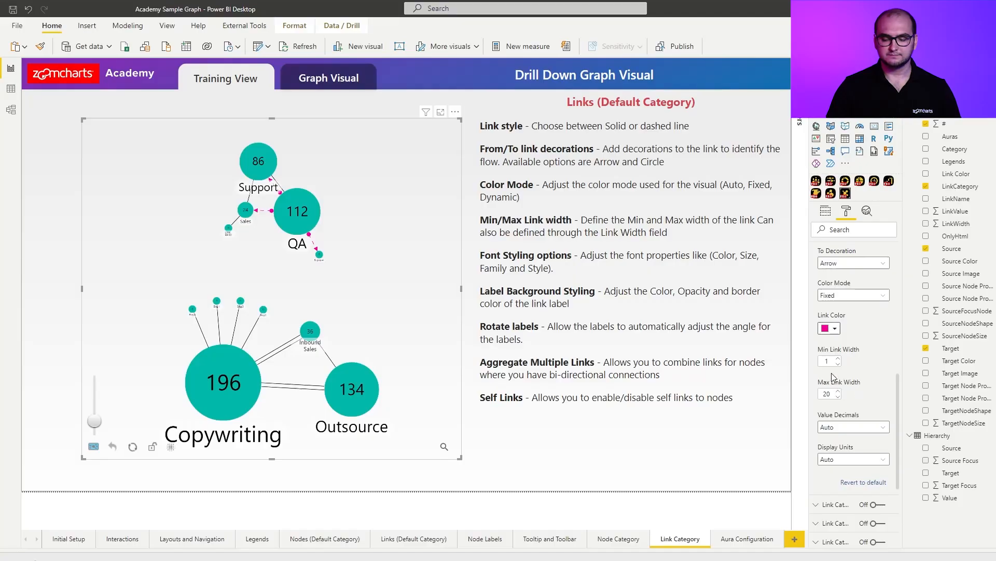
{"action": "type", "text": "5"}
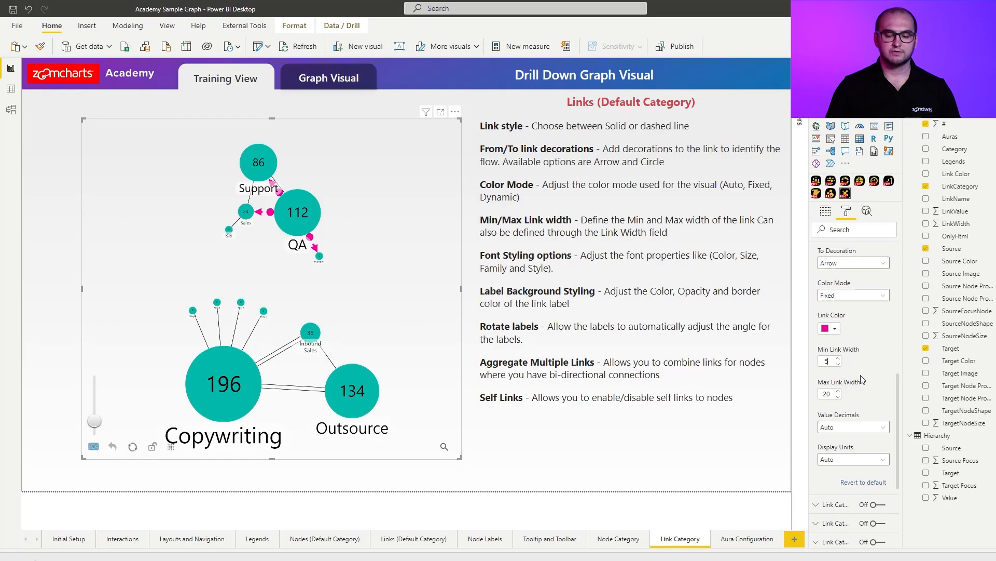
{"action": "scroll", "coordinate": [862, 379], "scroll_direction": "down", "scroll_amount": 1}
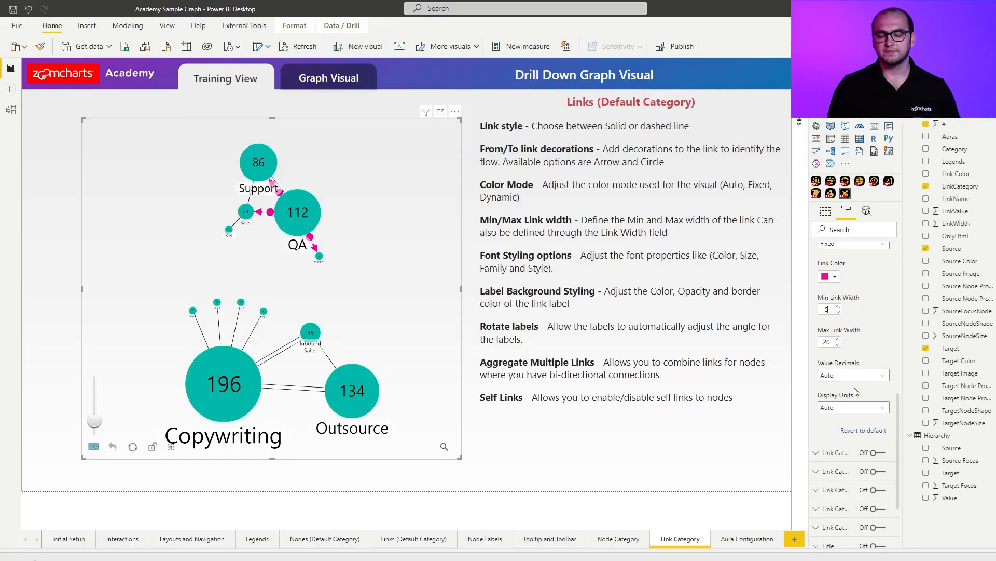
Assign the LinkName field as the graph's textual link label field
{"action": "left_click", "coordinate": [826, 213]}
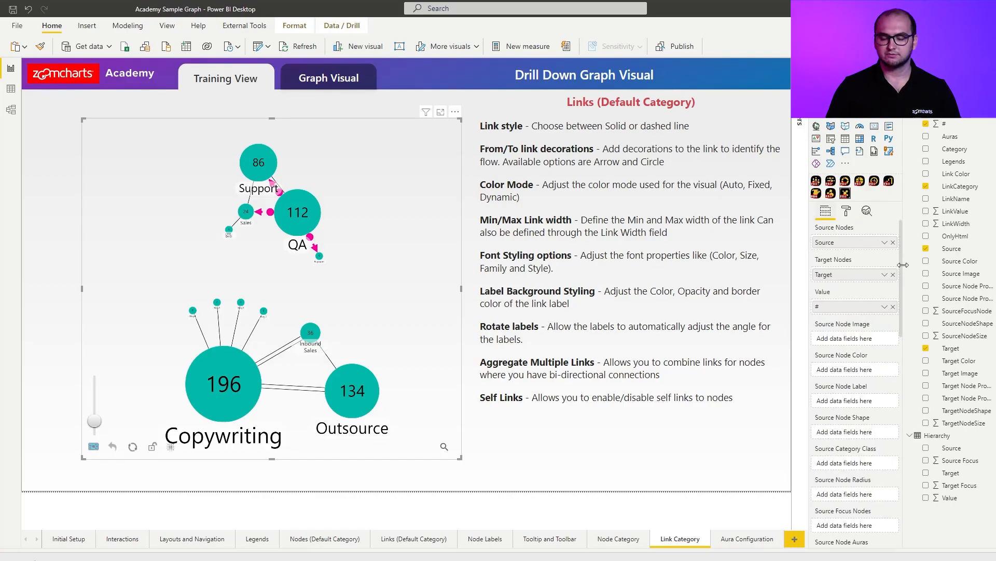
{"action": "left_click_drag", "start_coordinate": [901, 265], "coordinate": [898, 438]}
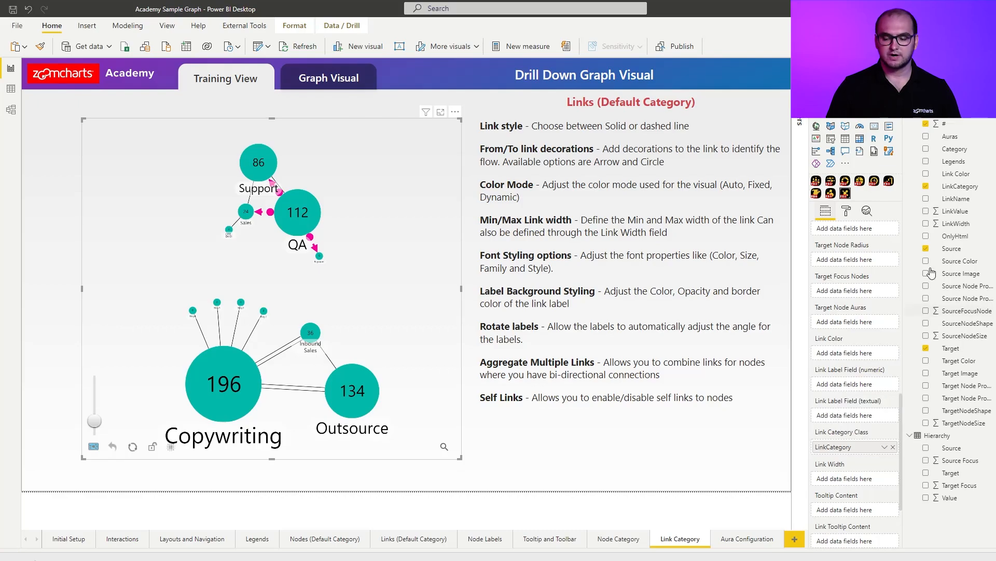
{"action": "left_click_drag", "start_coordinate": [964, 199], "coordinate": [855, 414]}
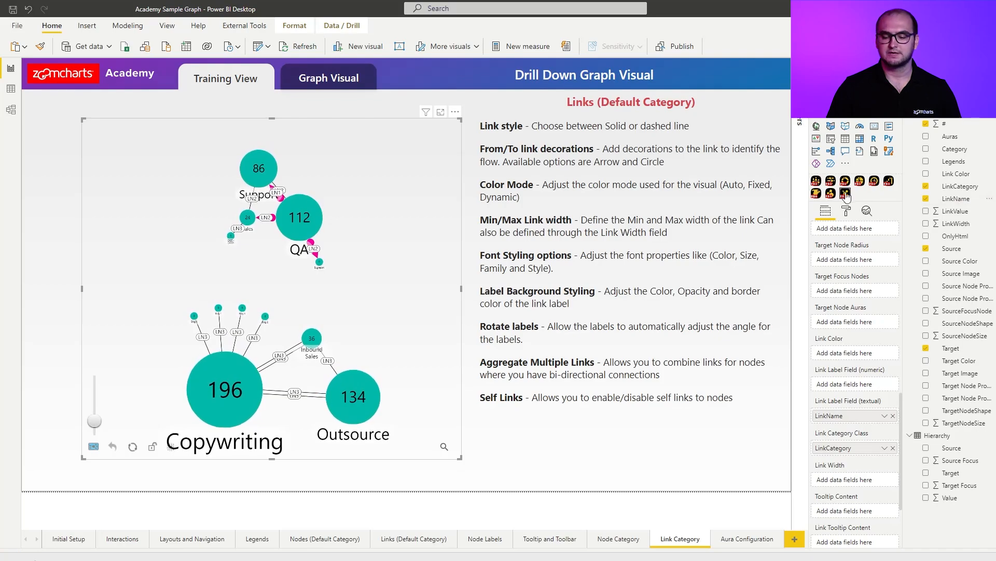
Turn on label rotation with the link for the first link category
{"action": "left_click", "coordinate": [846, 211]}
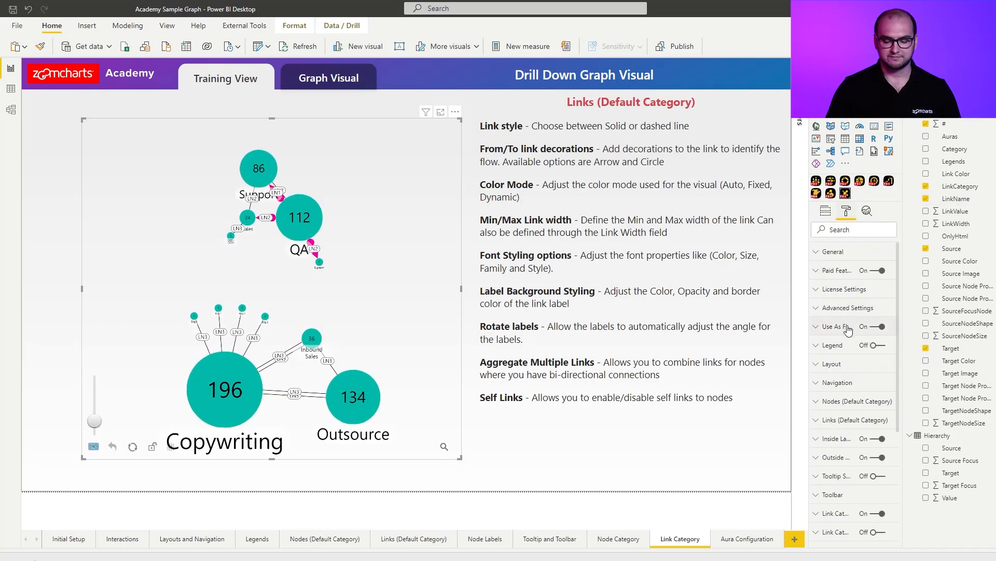
{"action": "scroll", "coordinate": [848, 325], "scroll_direction": "down", "scroll_amount": 3}
{"action": "left_click", "coordinate": [834, 358]}
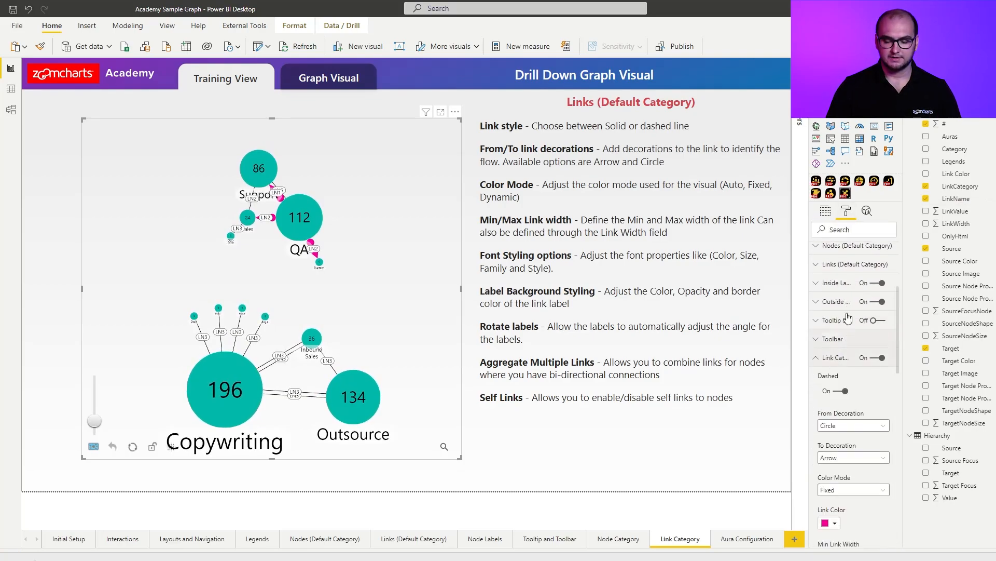
{"action": "scroll", "coordinate": [849, 311], "scroll_direction": "down", "scroll_amount": 4}
{"action": "scroll", "coordinate": [852, 317], "scroll_direction": "down", "scroll_amount": 2}
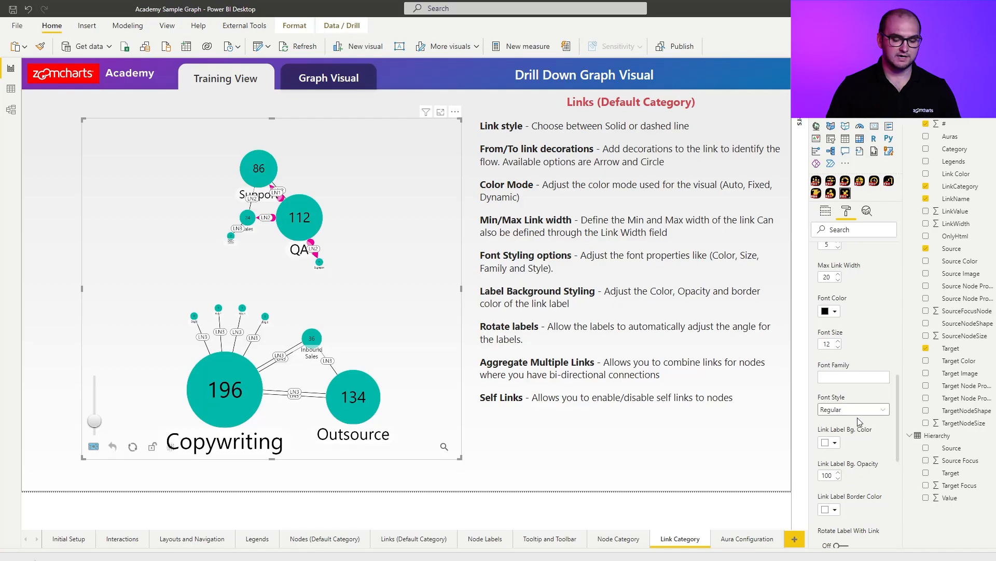
{"action": "scroll", "coordinate": [859, 422], "scroll_direction": "down", "scroll_amount": 4}
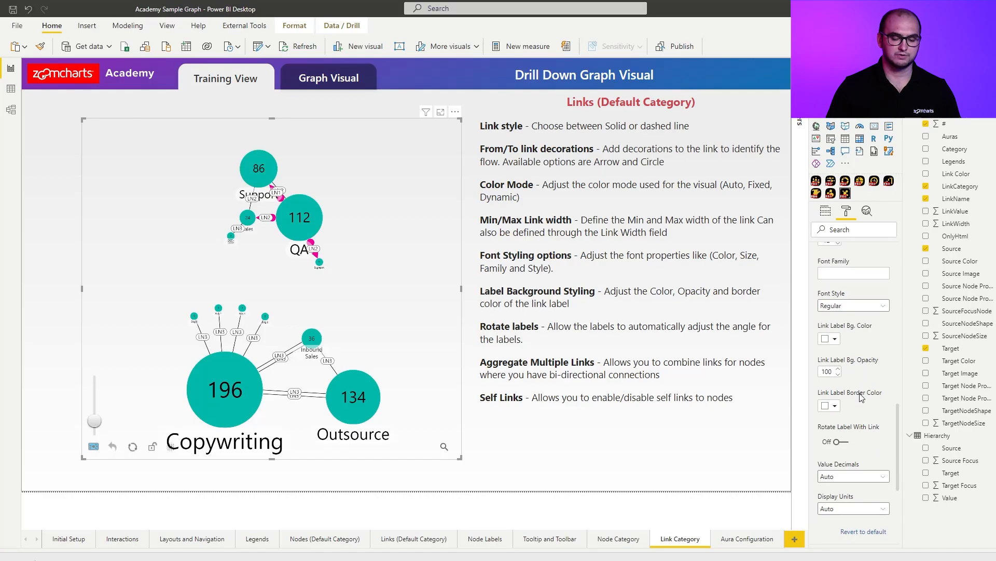
{"action": "left_click", "coordinate": [841, 444]}
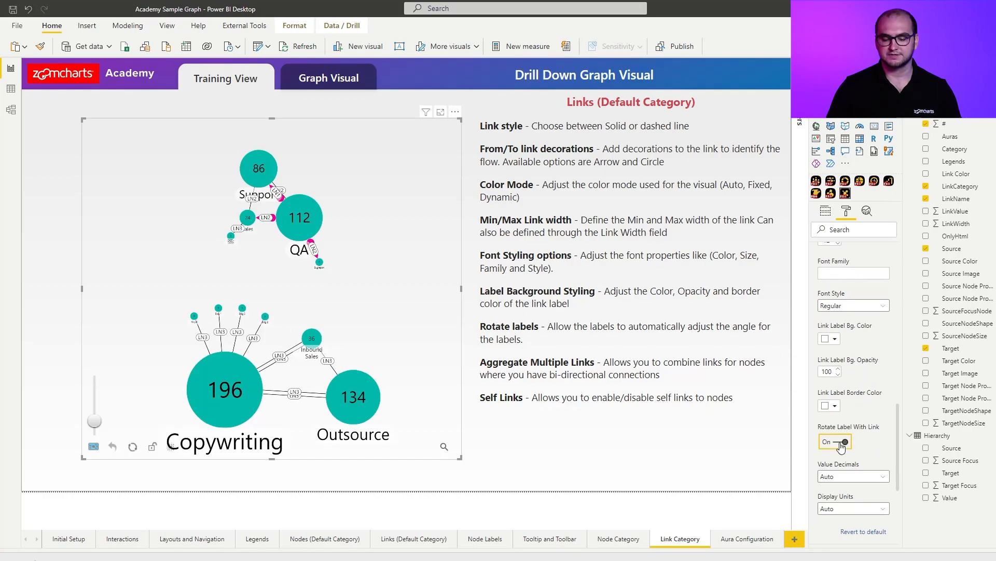